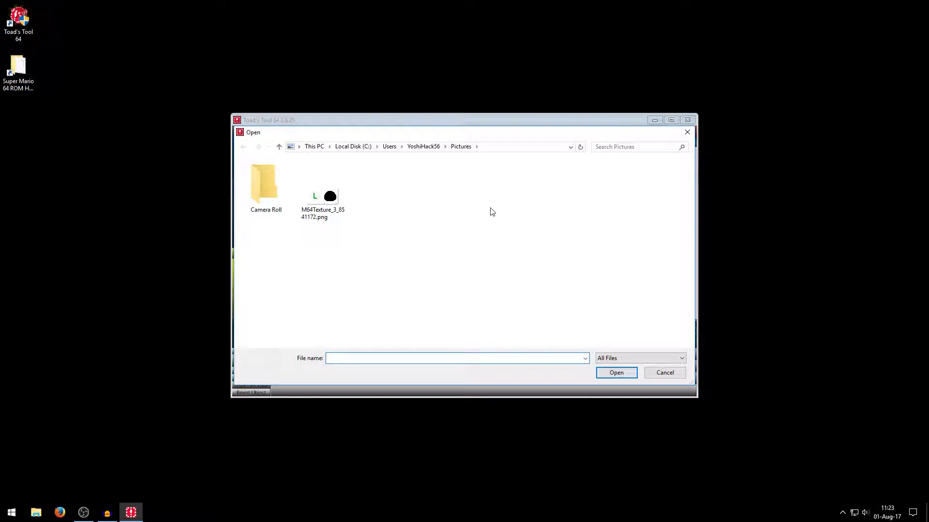
# Step: Load the Super Mario 64 .z64 ROM from Downloads > Super Mario 64 ROM Hacking Tools
pyautogui.click(434, 150)
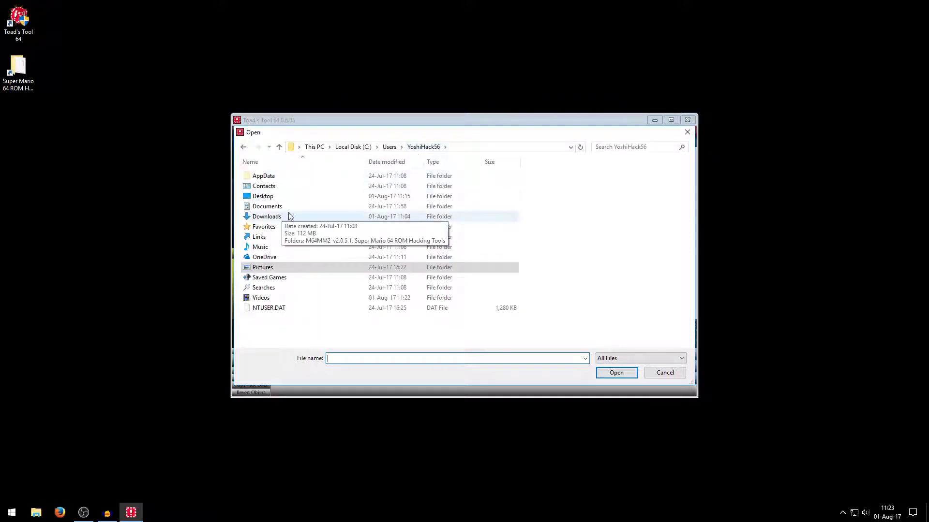
pyautogui.click(271, 221)
pyautogui.doubleClick(271, 221)
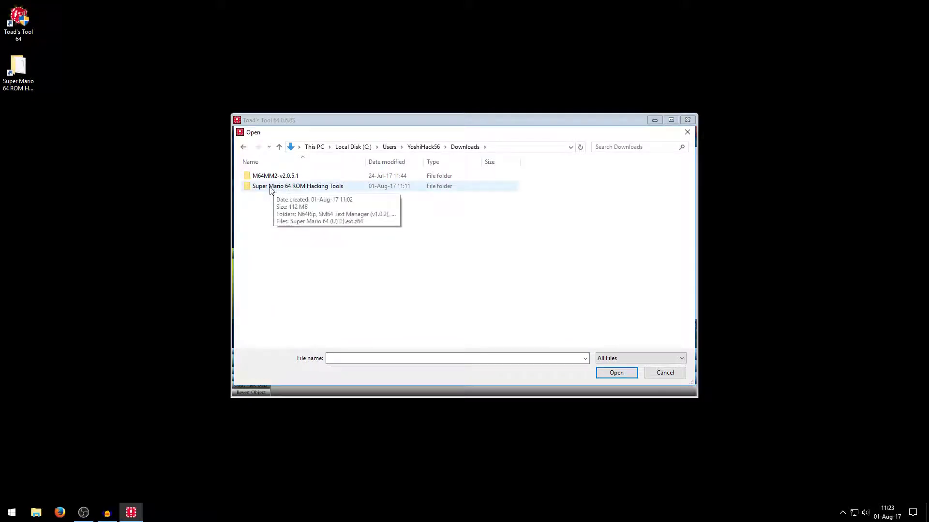
pyautogui.doubleClick(313, 188)
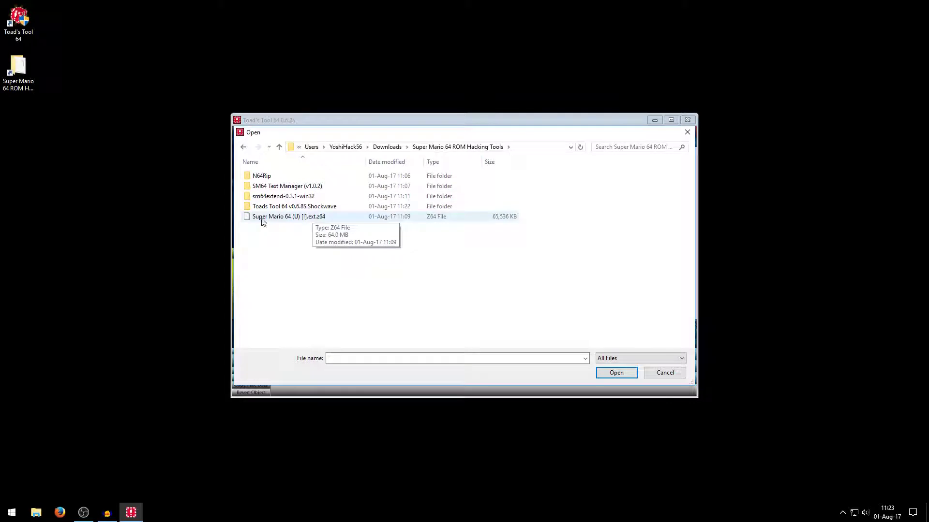
pyautogui.doubleClick(306, 220)
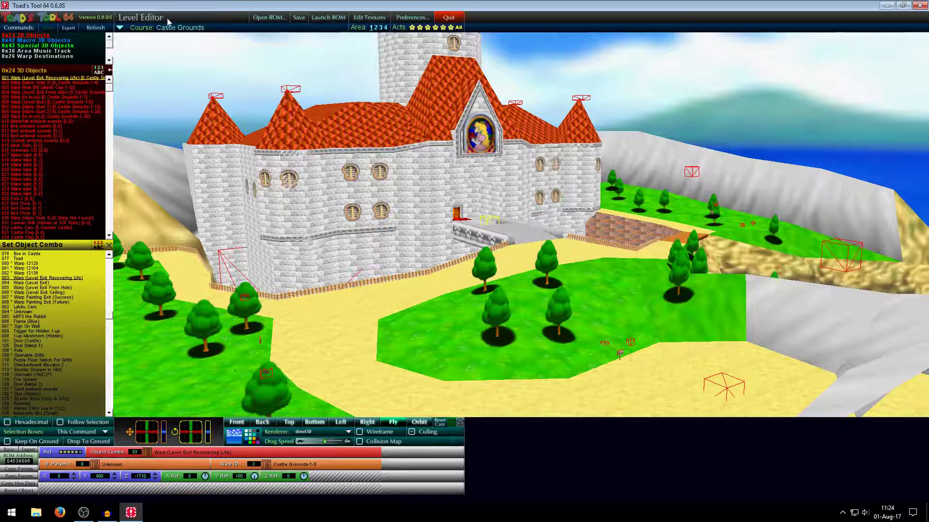
# Step: Save the ROM
pyautogui.click(261, 21)
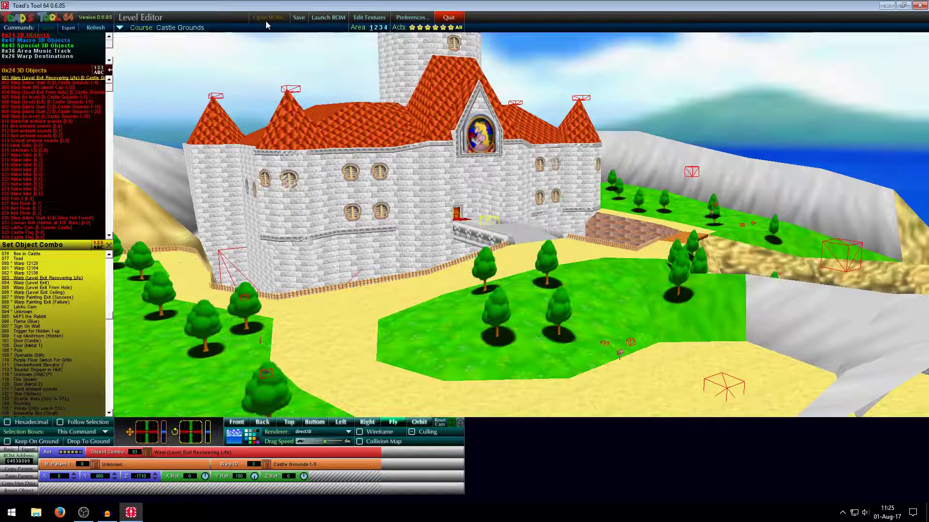
pyautogui.click(301, 20)
pyautogui.click(299, 20)
# Step: Nudge the Mario Start 3 warp across the sand, then launch the ROM for testing
pyautogui.click(717, 385)
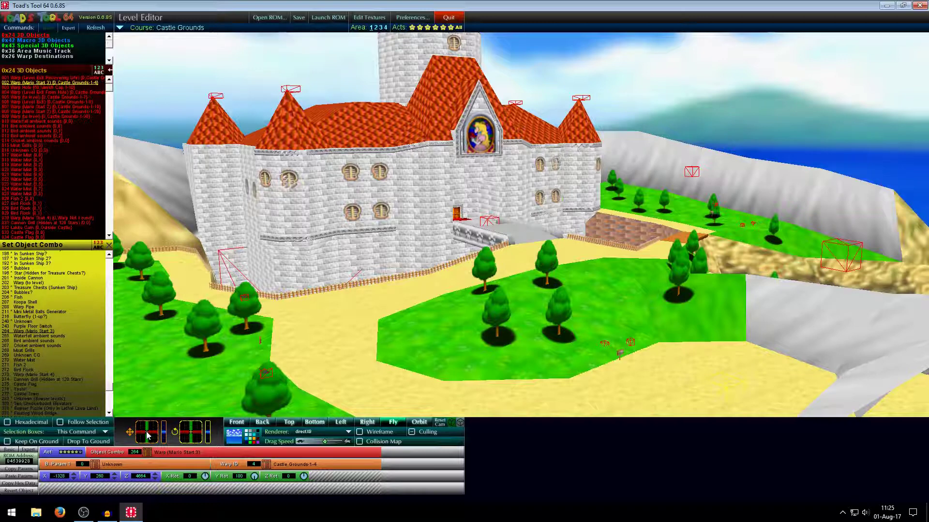
pyautogui.moveTo(148, 436); pyautogui.dragTo(148, 435)
pyautogui.click(772, 386)
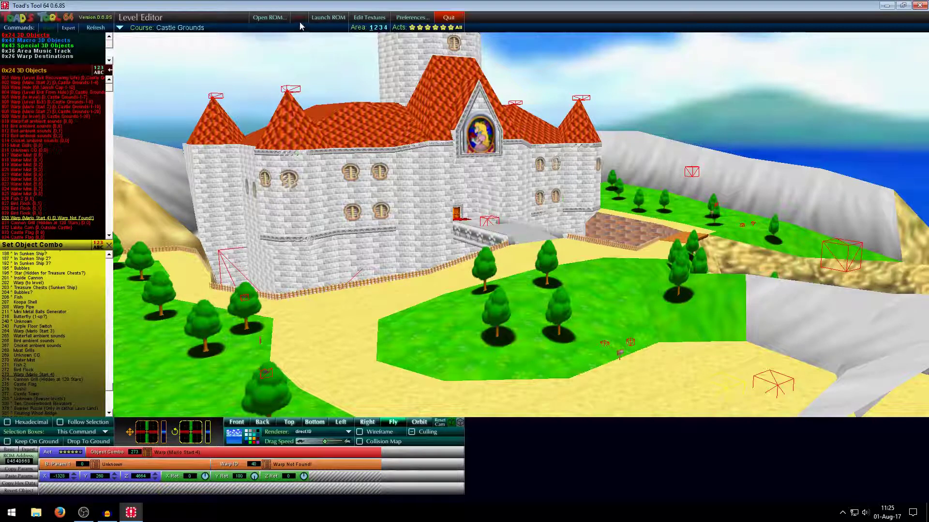
pyautogui.click(331, 20)
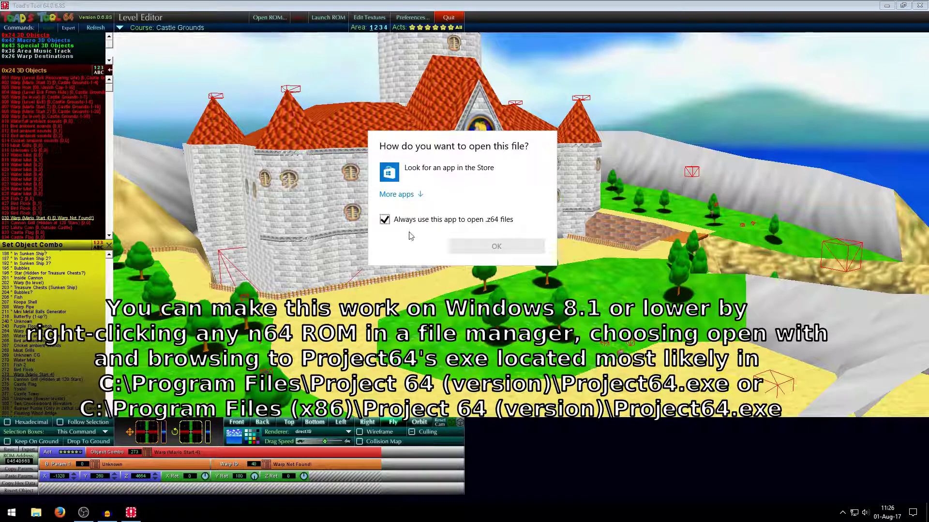
# Step: Dismiss the 'How do you want to open this file?' prompt, retry the launch, then open Edit Textures
pyautogui.click(446, 293)
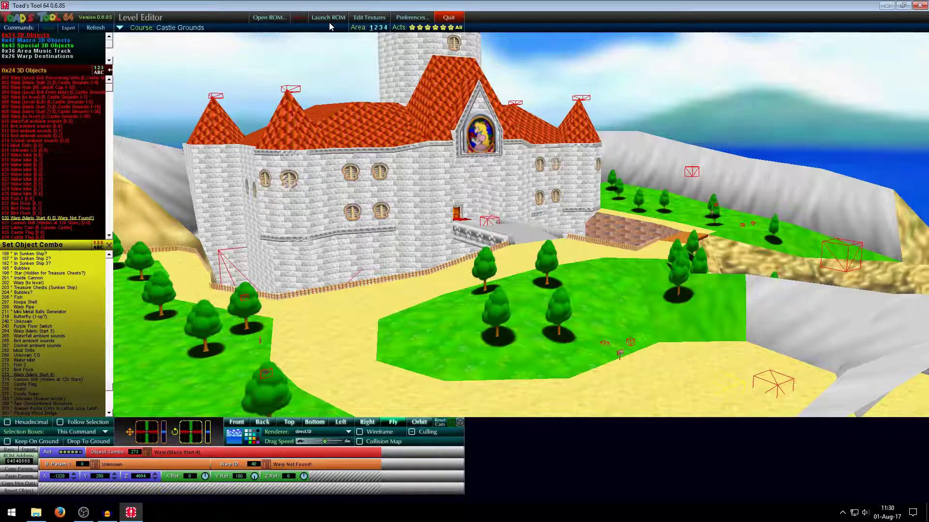
pyautogui.click(329, 20)
pyautogui.click(377, 20)
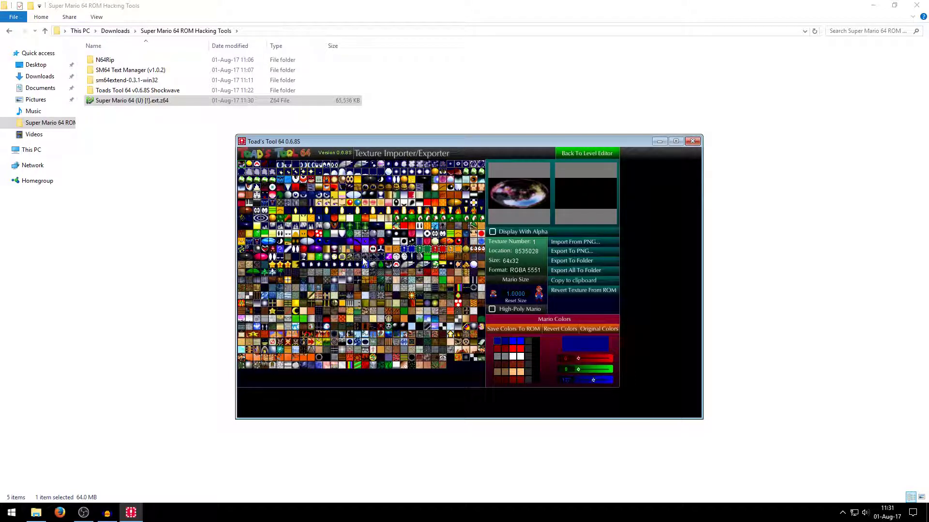
# Step: Return to the Level Editor and maximize the Toad's Tool 64 window
pyautogui.click(595, 154)
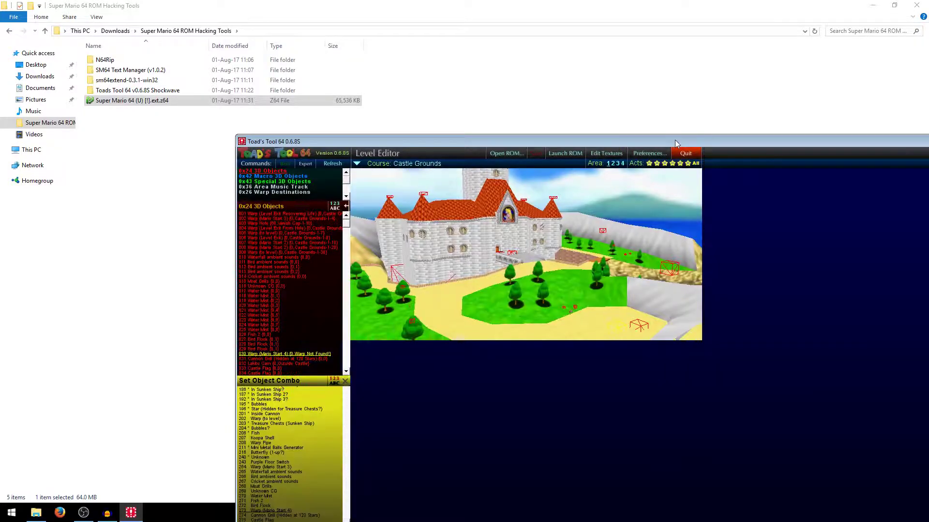
pyautogui.click(675, 141)
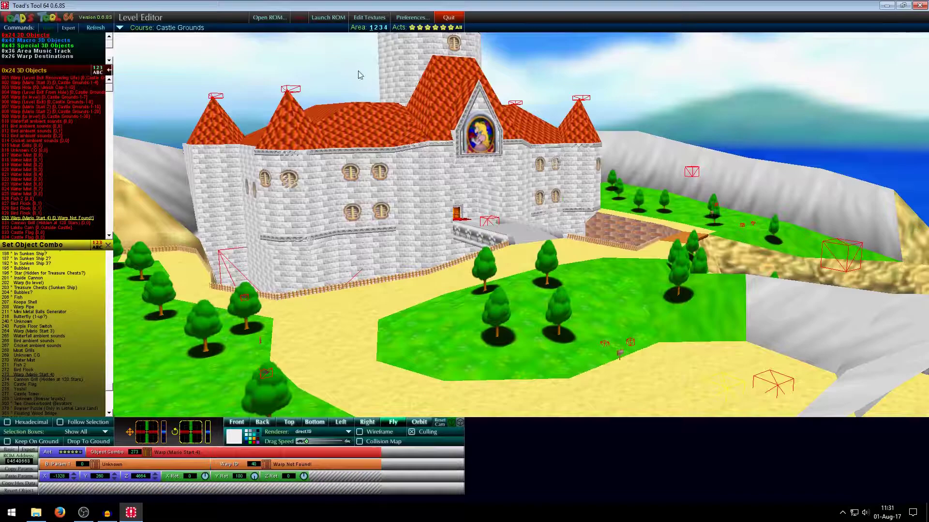
pyautogui.click(120, 29)
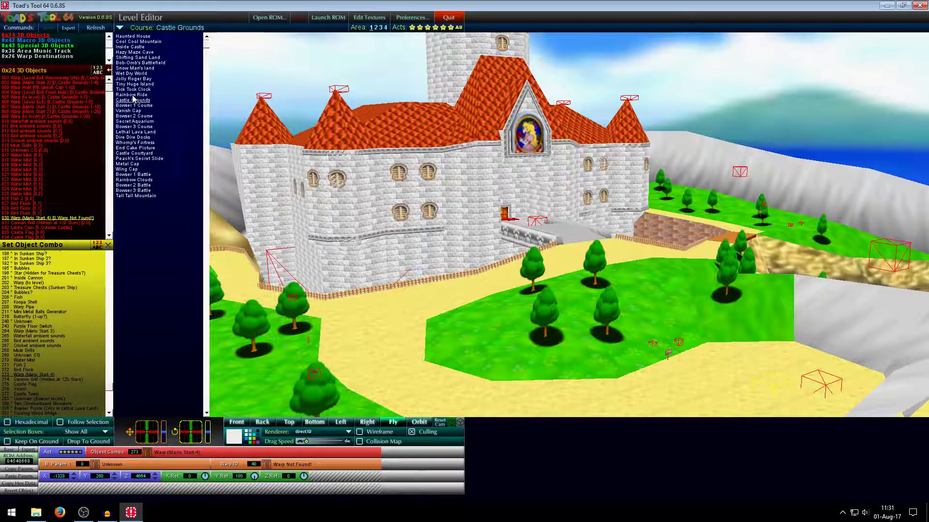
pyautogui.click(137, 142)
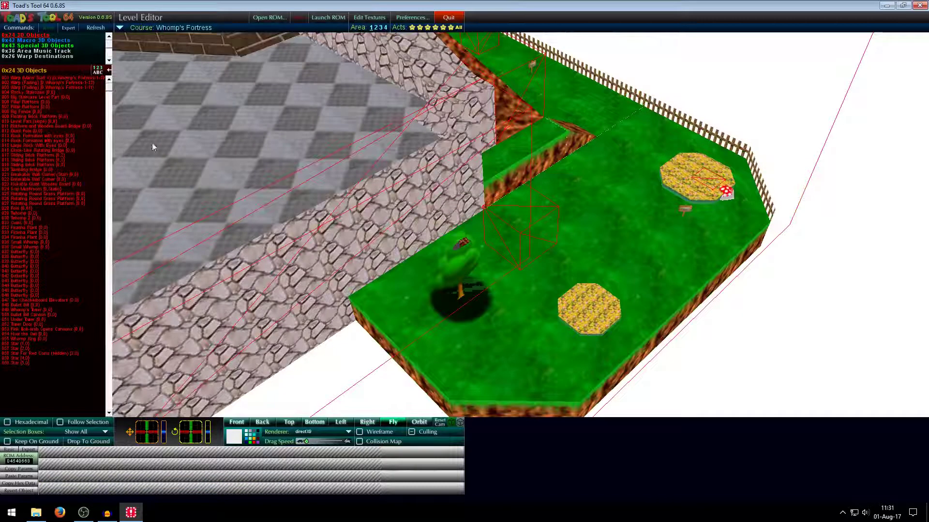
pyautogui.click(120, 27)
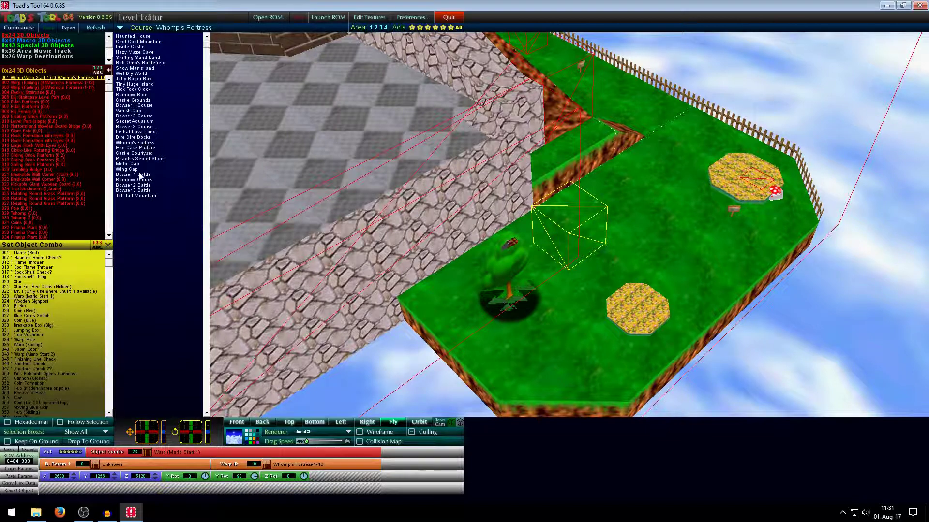
pyautogui.click(134, 100)
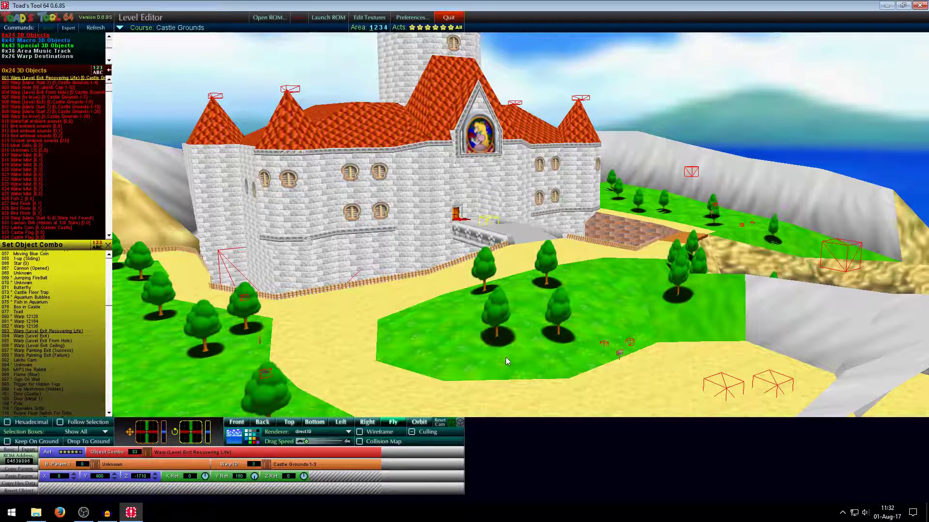
# Step: Circle and tilt the camera around the castle, then fly toward it
pyautogui.scroll(2, 503, 365)
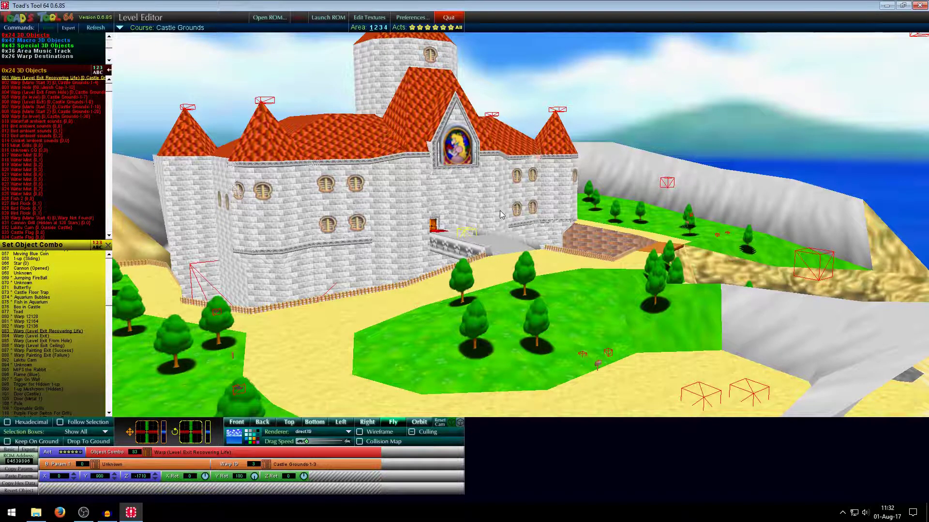
pyautogui.press('a')
pyautogui.press('a')
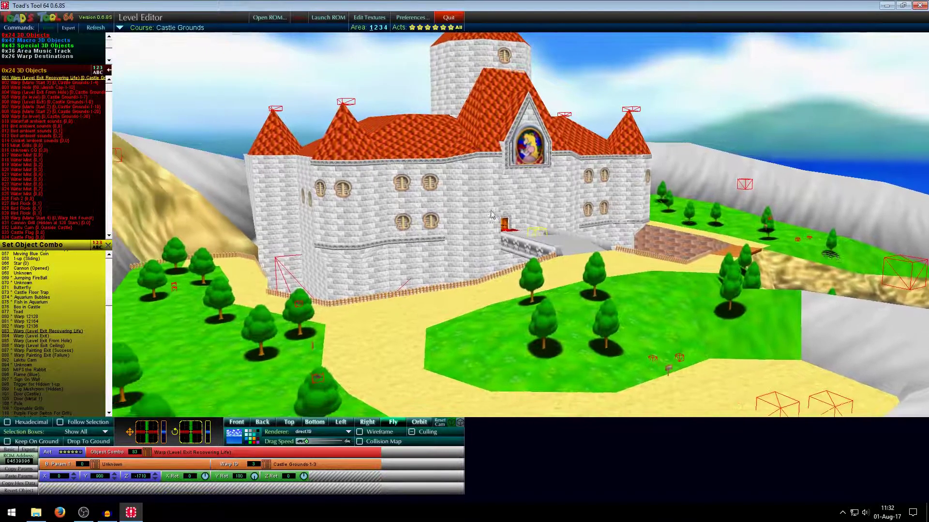
pyautogui.press('a')
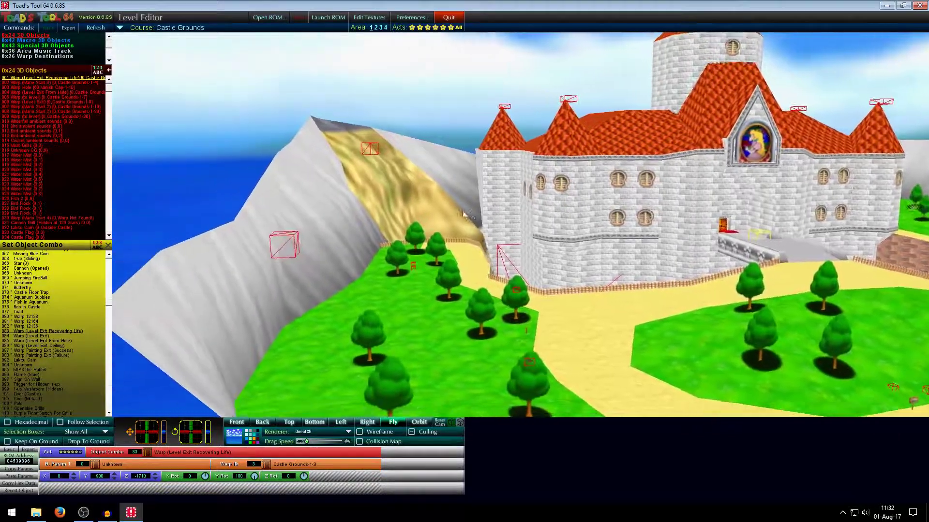
pyautogui.press('d')
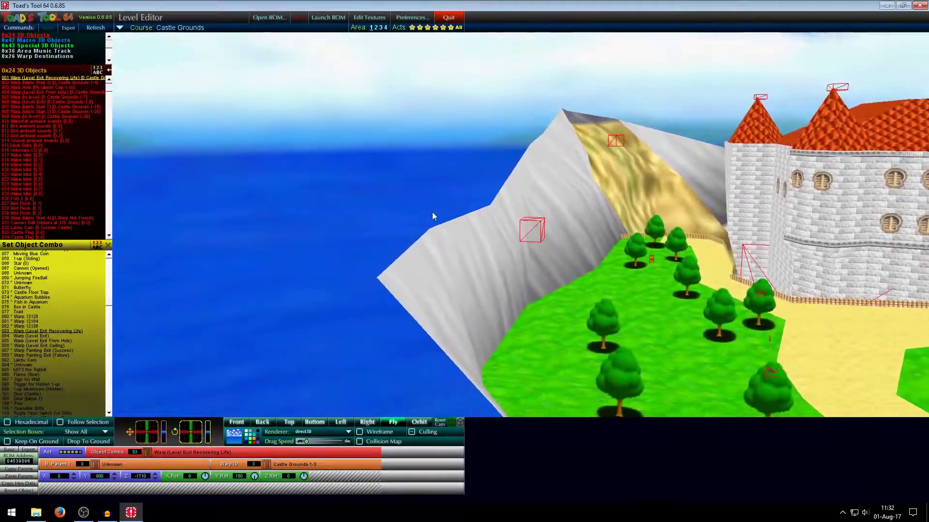
pyautogui.press('d')
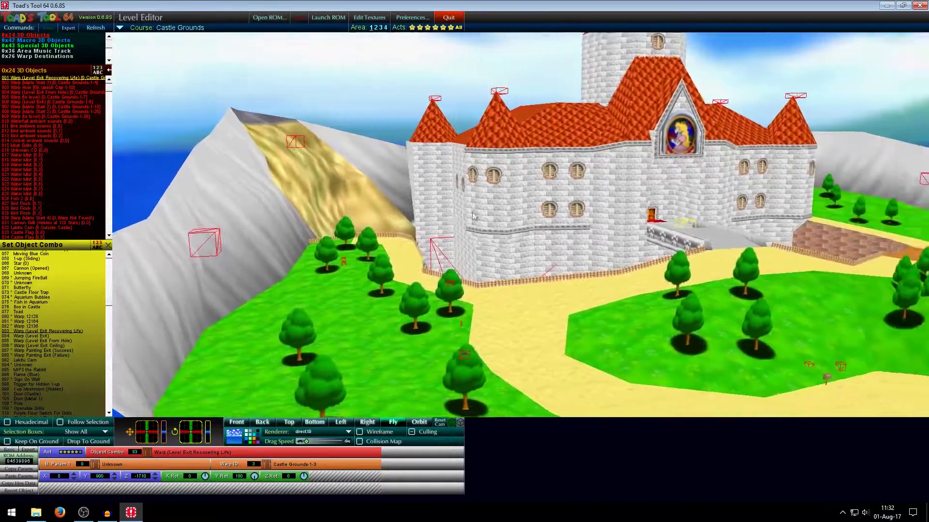
pyautogui.press('d')
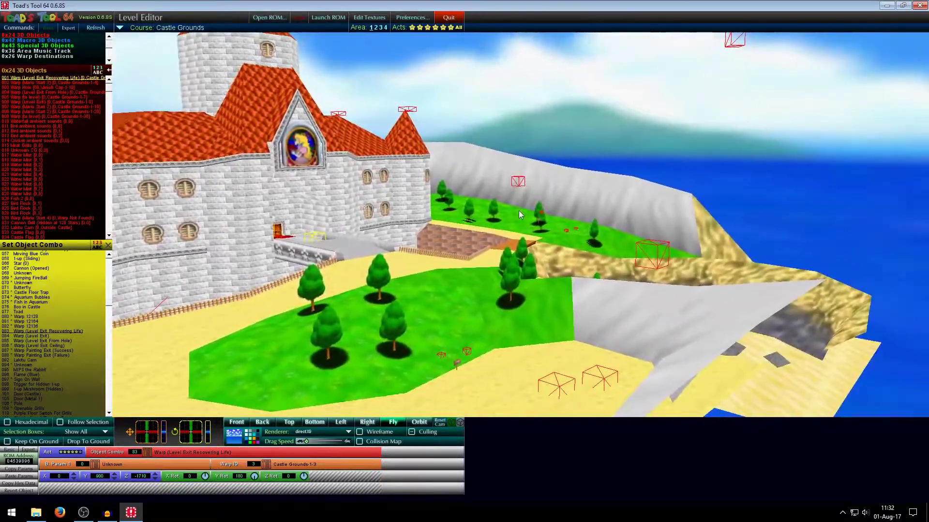
pyautogui.press('Down')
pyautogui.moveTo(517, 213)
pyautogui.mouseDown()
pyautogui.moveTo(515, 238)
pyautogui.moveTo(518, 190)
pyautogui.moveTo(504, 228)
pyautogui.moveTo(503, 213)
pyautogui.mouseUp()
pyautogui.press('Up')
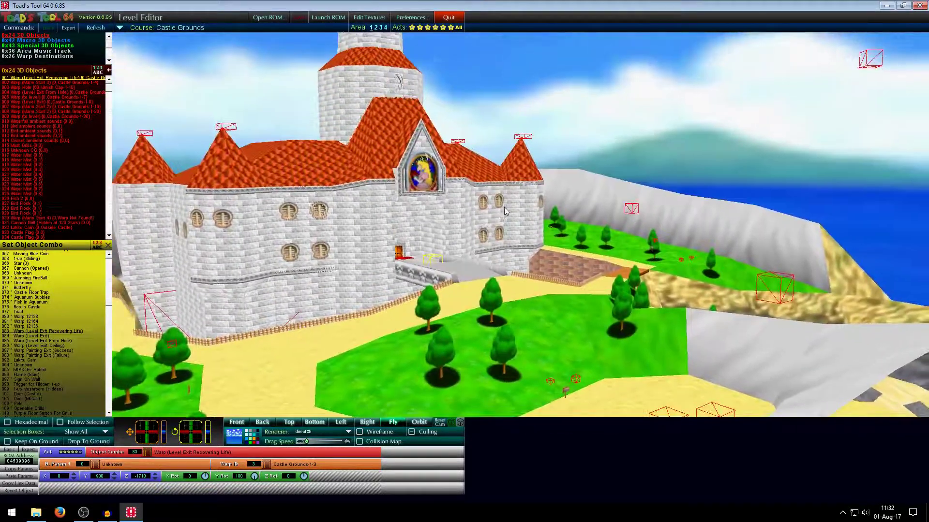
pyautogui.press('w')
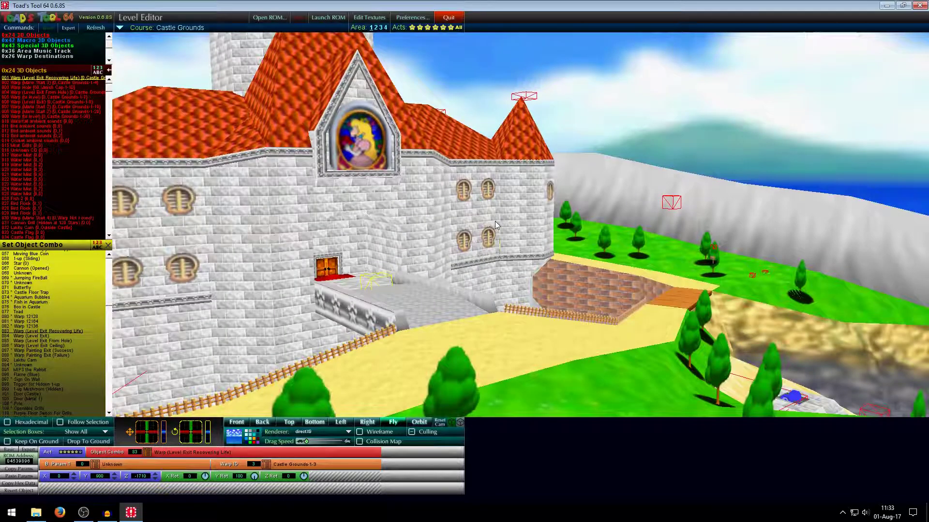
pyautogui.press('w')
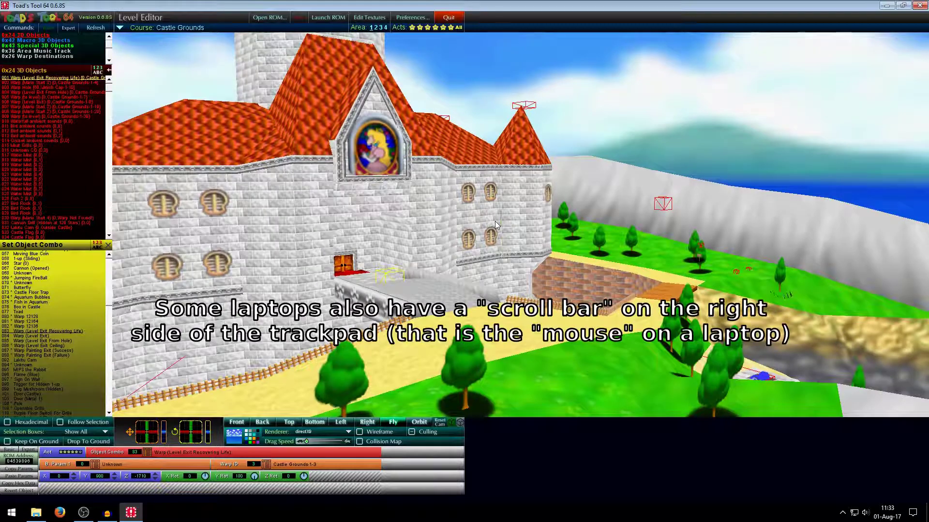
# Step: Zoom and swing the camera down to the grass beside the signpost
pyautogui.scroll(-5, 494, 221)
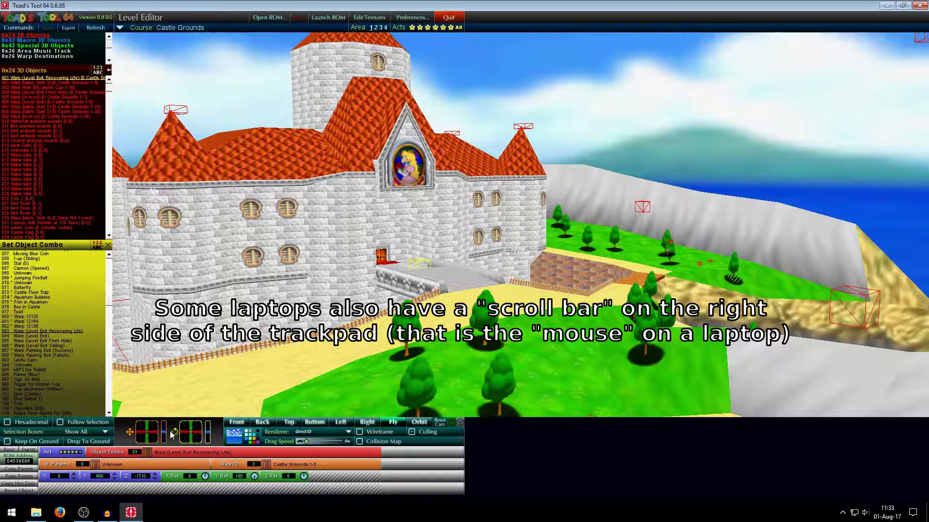
pyautogui.scroll(-3, 272, 380)
pyautogui.scroll(-4, 269, 378)
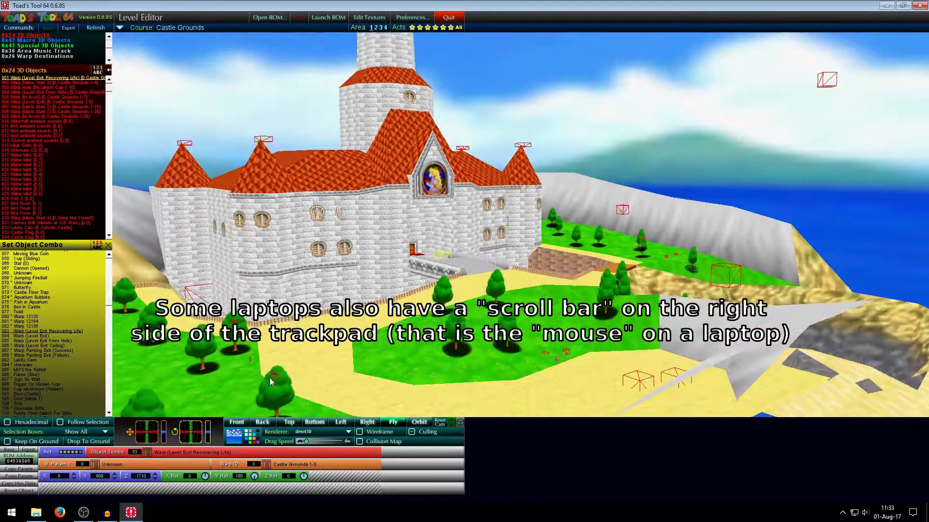
pyautogui.scroll(-4, 269, 379)
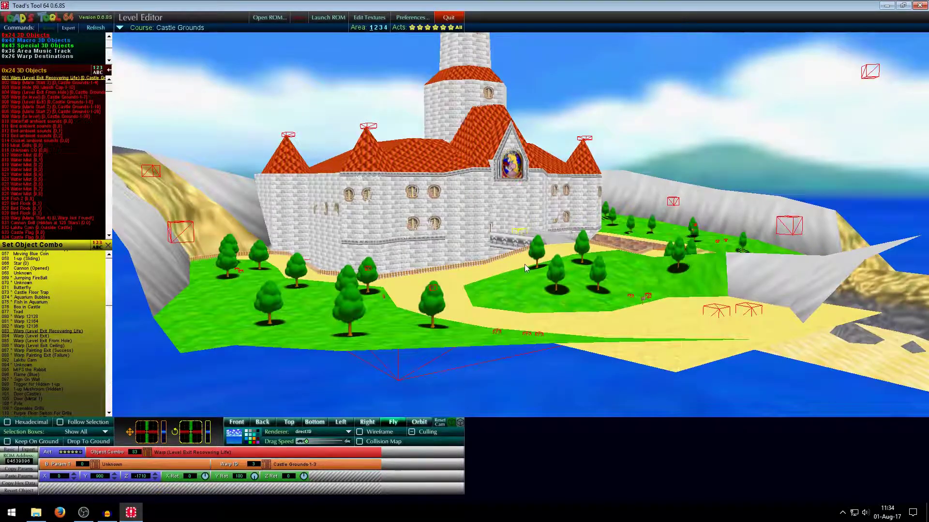
pyautogui.scroll(4, 524, 264)
pyautogui.moveTo(504, 265); pyautogui.dragTo(445, 263)
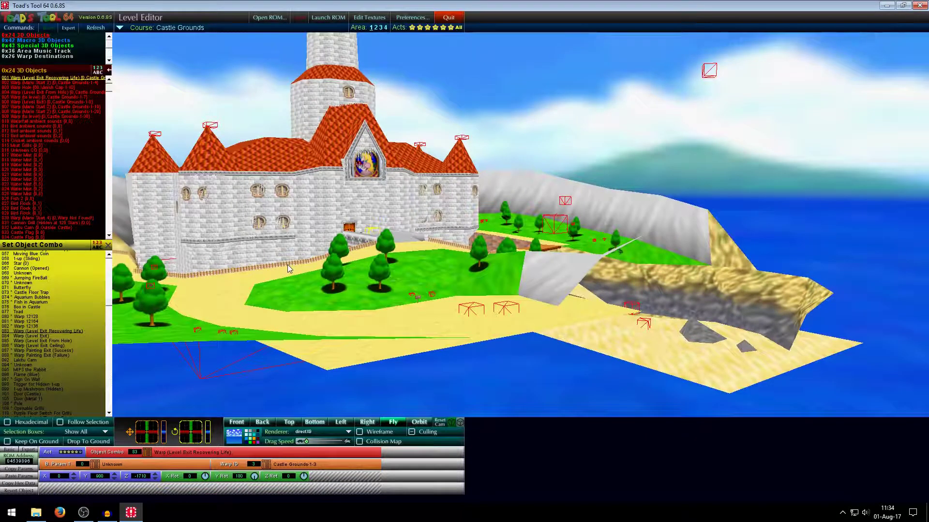
pyautogui.moveTo(288, 265); pyautogui.dragTo(463, 304)
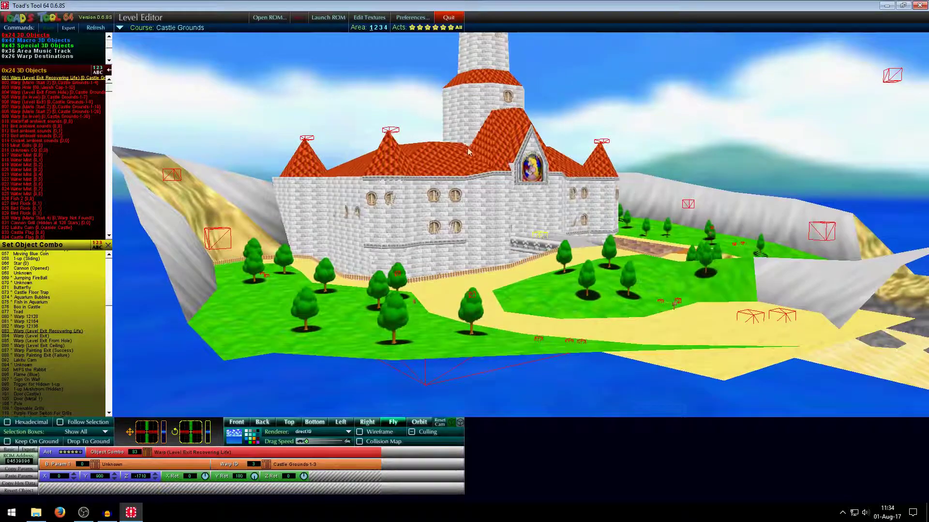
pyautogui.moveTo(469, 230); pyautogui.dragTo(464, 279)
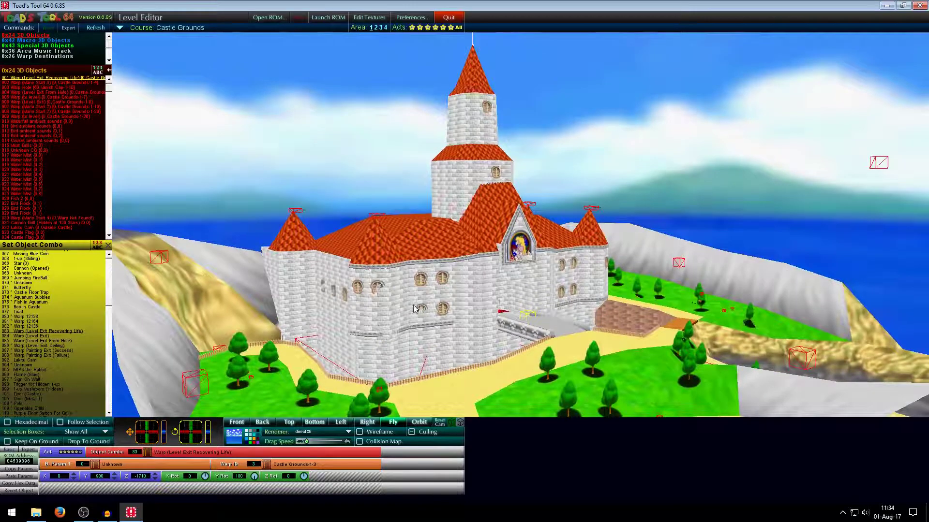
pyautogui.moveTo(628, 354); pyautogui.dragTo(658, 371)
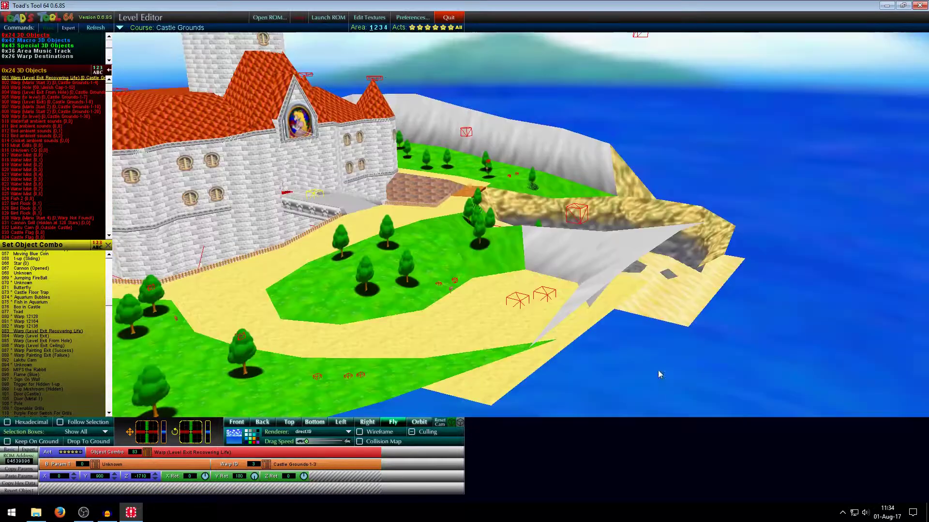
pyautogui.moveTo(503, 329)
pyautogui.mouseDown()
pyautogui.moveTo(450, 321)
pyautogui.moveTo(528, 305)
pyautogui.moveTo(502, 320)
pyautogui.mouseUp()
pyautogui.scroll(10, 500, 315)
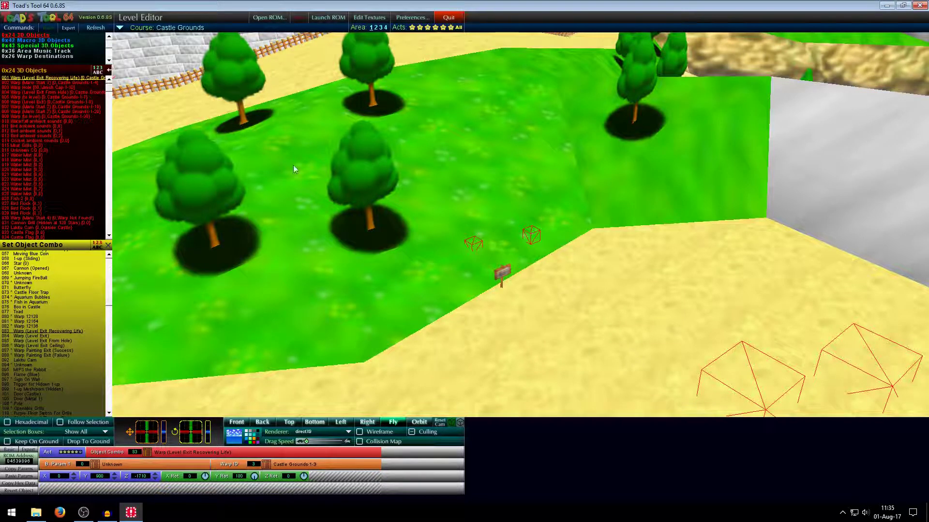
# Step: Select the left 047 Butterfly object near the signpost and scroll the Set Object Combo list up
pyautogui.click(532, 236)
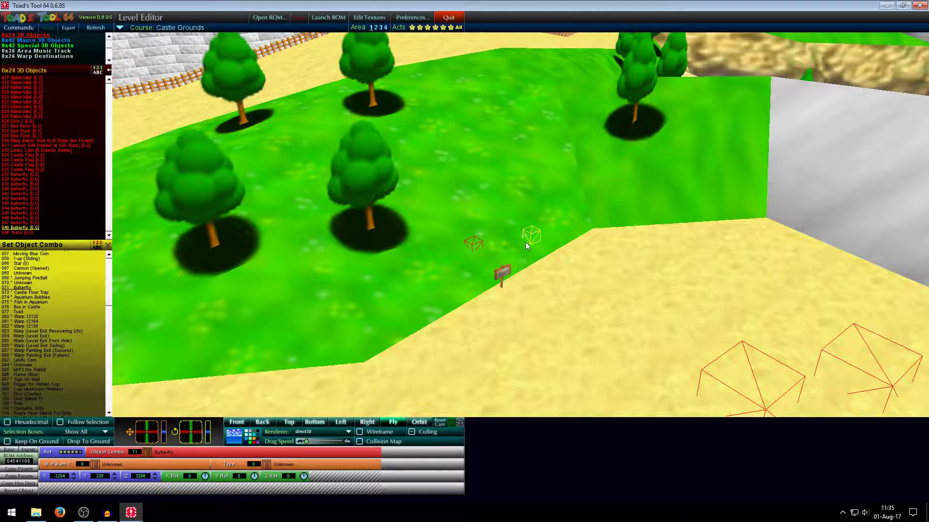
pyautogui.scroll(3, 529, 237)
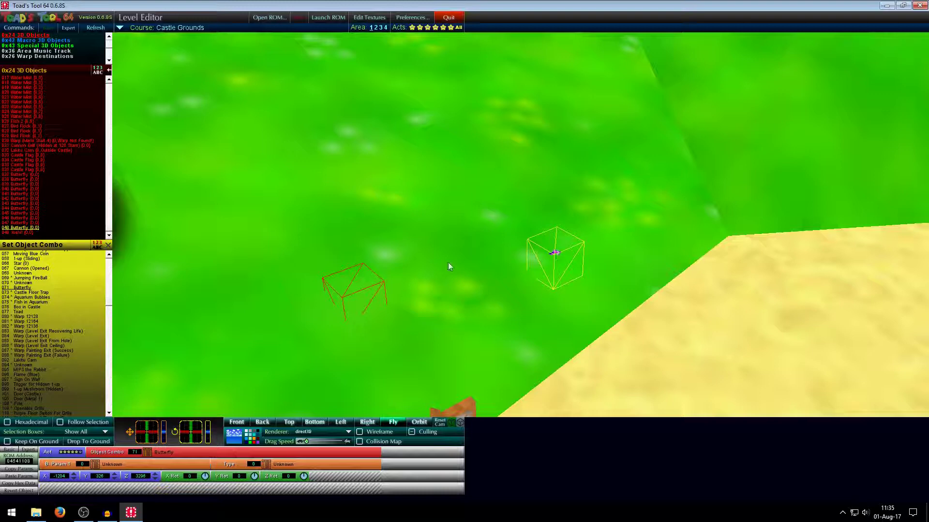
pyautogui.click(365, 285)
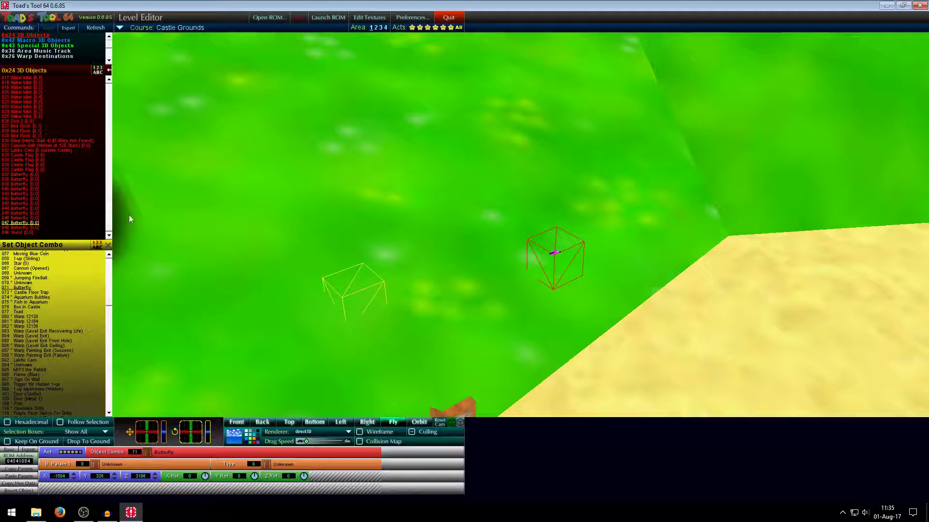
pyautogui.click(9, 232)
pyautogui.click(10, 228)
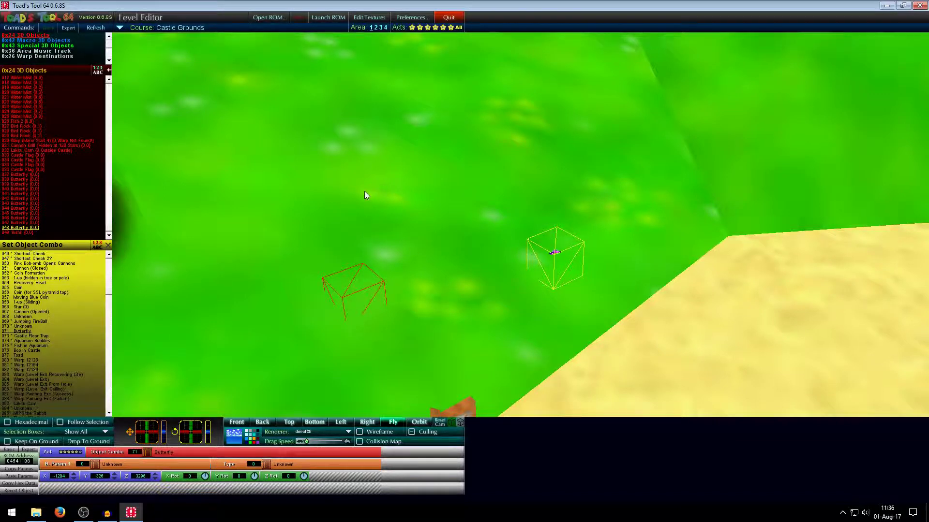
pyautogui.click(361, 284)
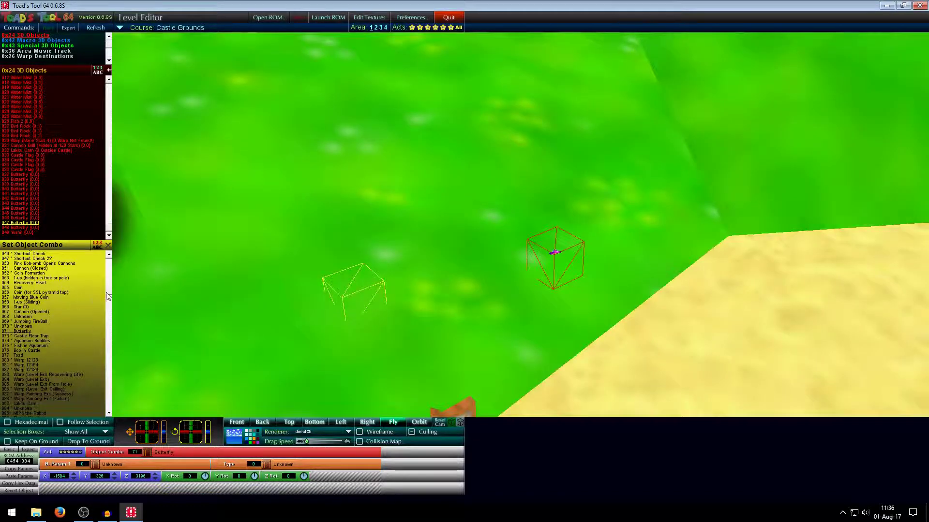
pyautogui.moveTo(110, 292); pyautogui.dragTo(110, 261)
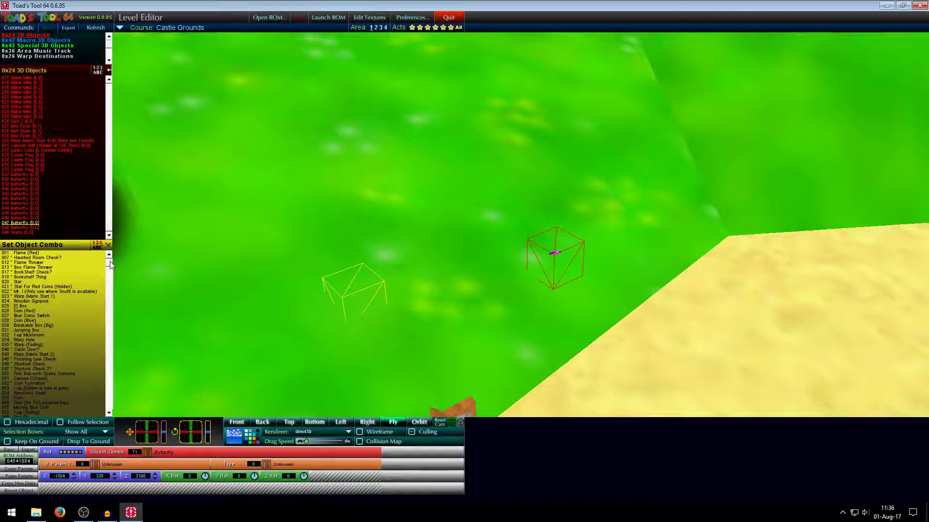
# Step: Set the selected Butterfly's combo to 025 [!] Box (Wing Cap)
pyautogui.click(19, 306)
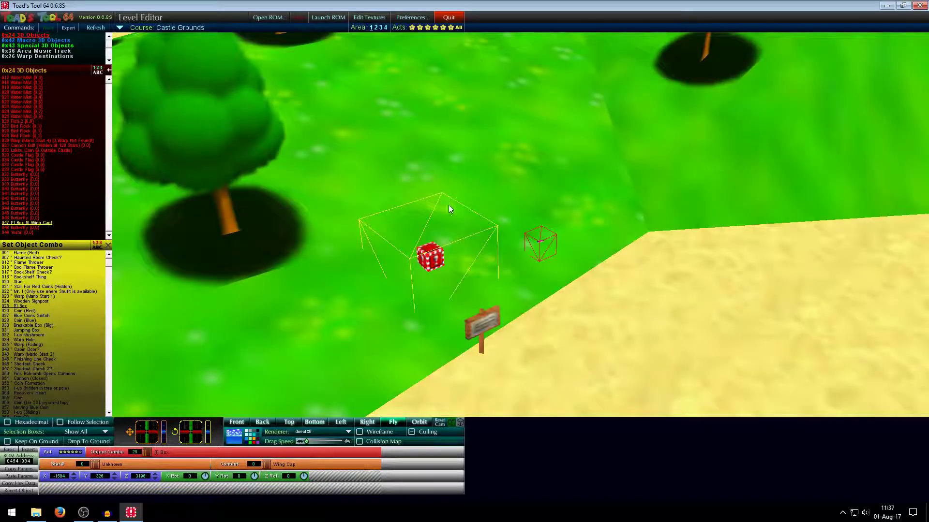